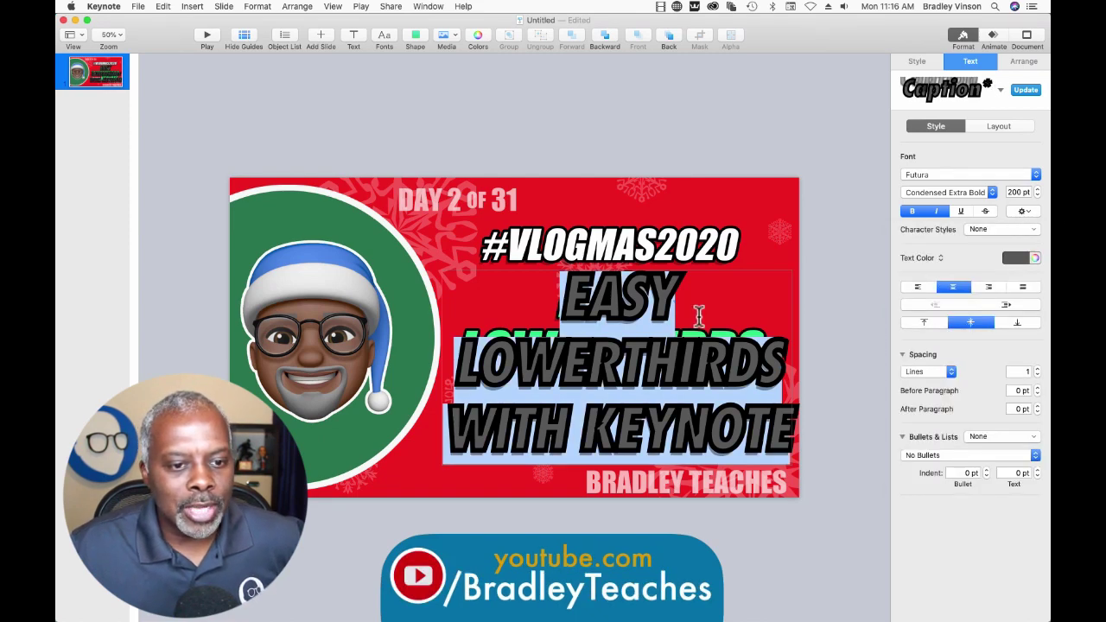
Step: Set the top title's line spacing to 0.8 and drag the box back over the green copy
drag(567, 296, 797, 443)
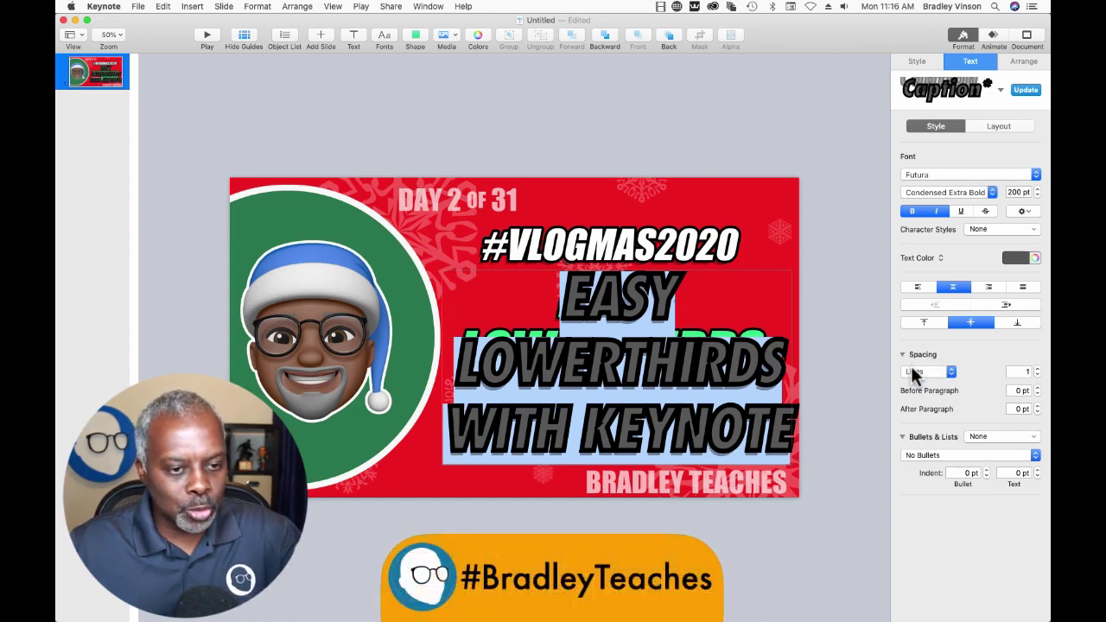
click(1037, 375)
click(1037, 375)
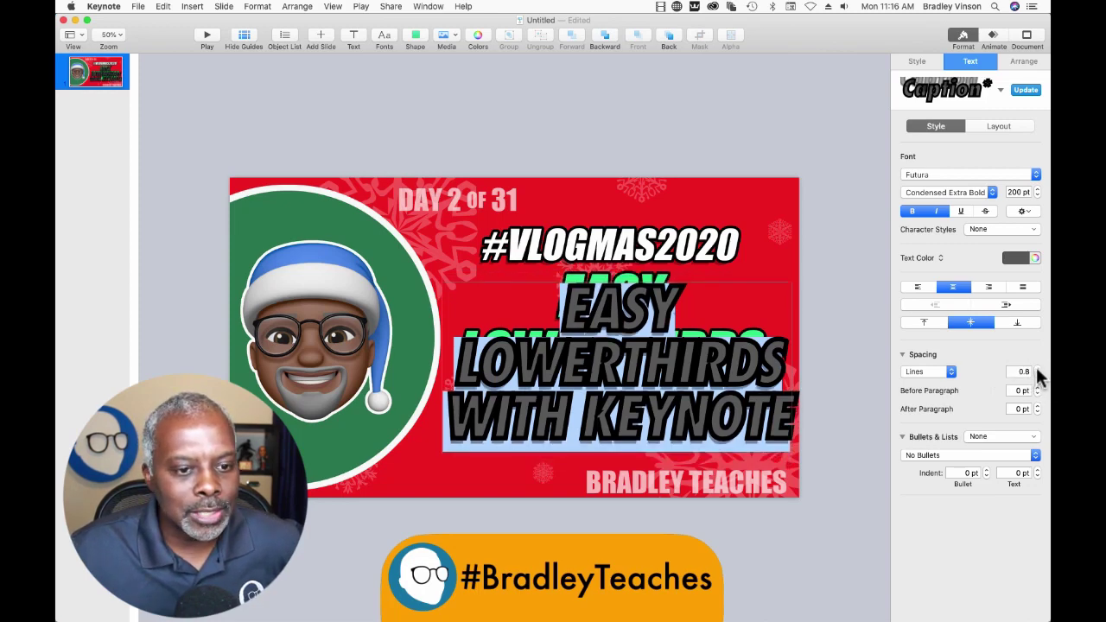
click(1037, 368)
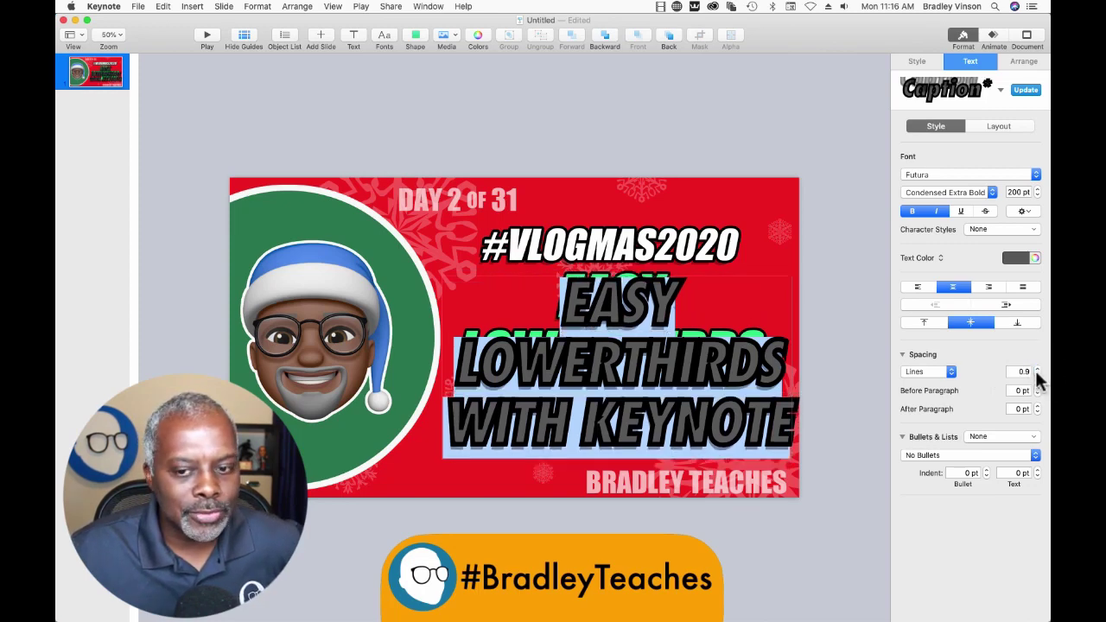
click(1037, 375)
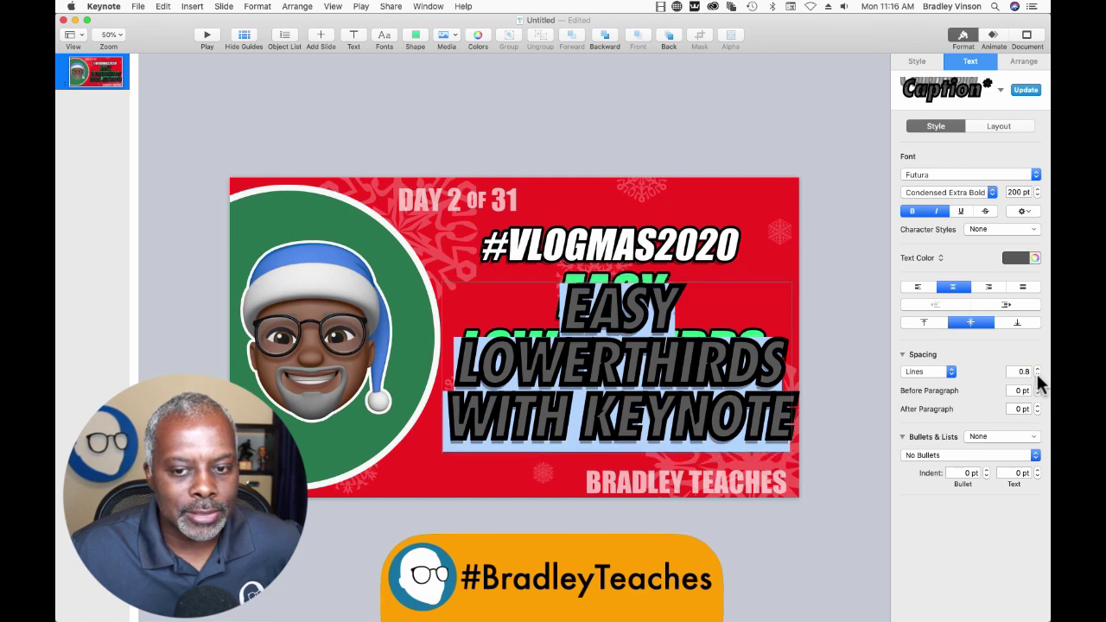
click(523, 480)
drag(598, 430, 596, 414)
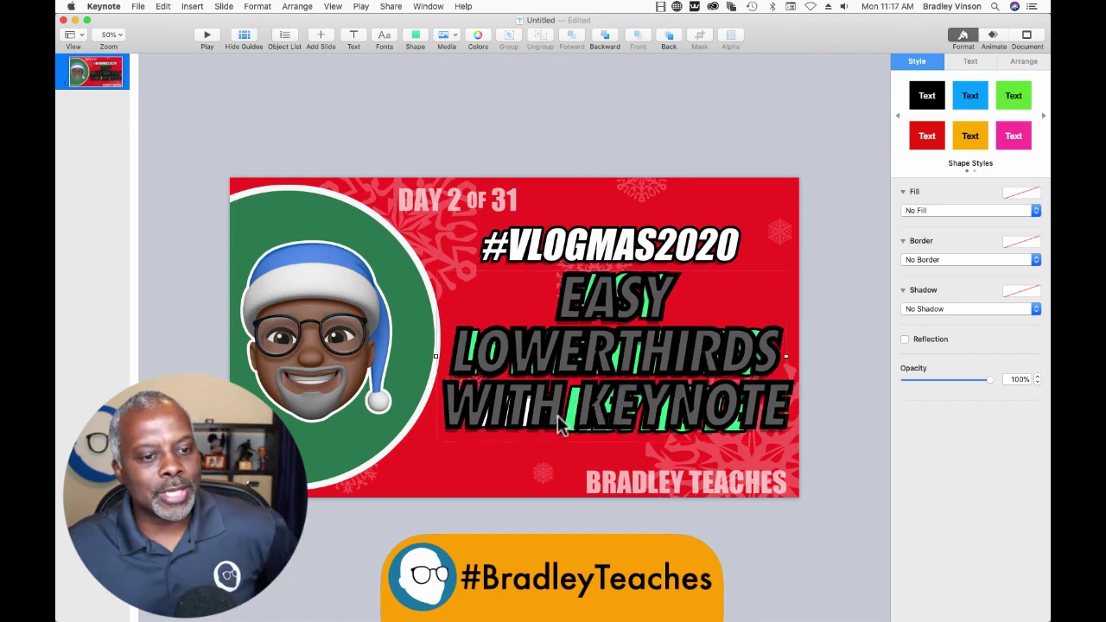
Step: Shrink the word WITH from 200 pt to 160 pt and realign the title box over the green copy
click(536, 436)
click(560, 416)
drag(562, 417, 435, 407)
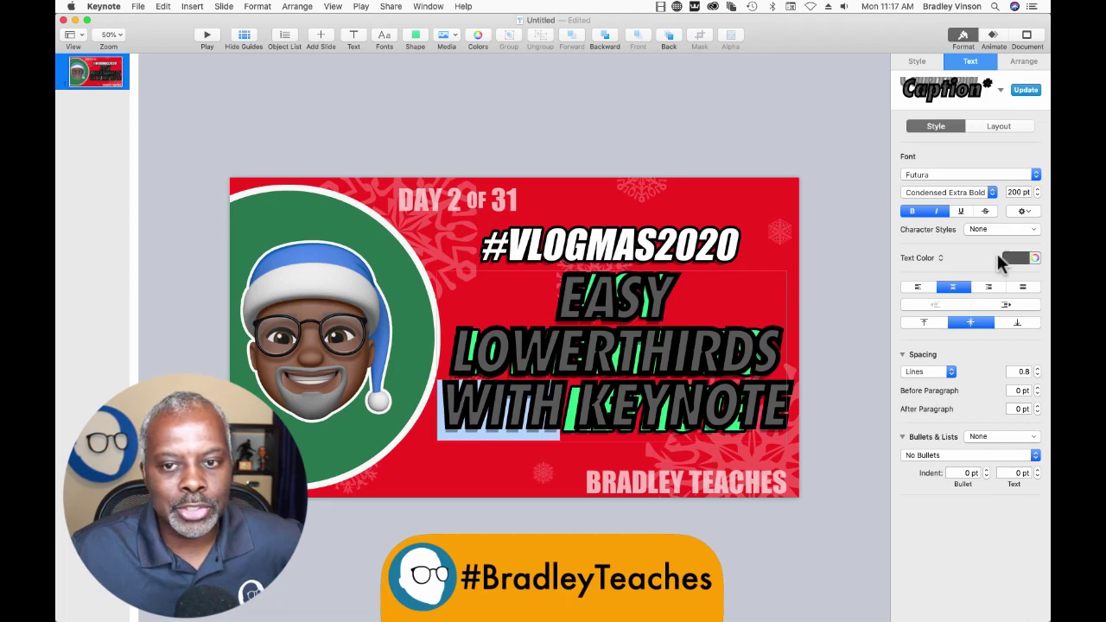
click(1036, 193)
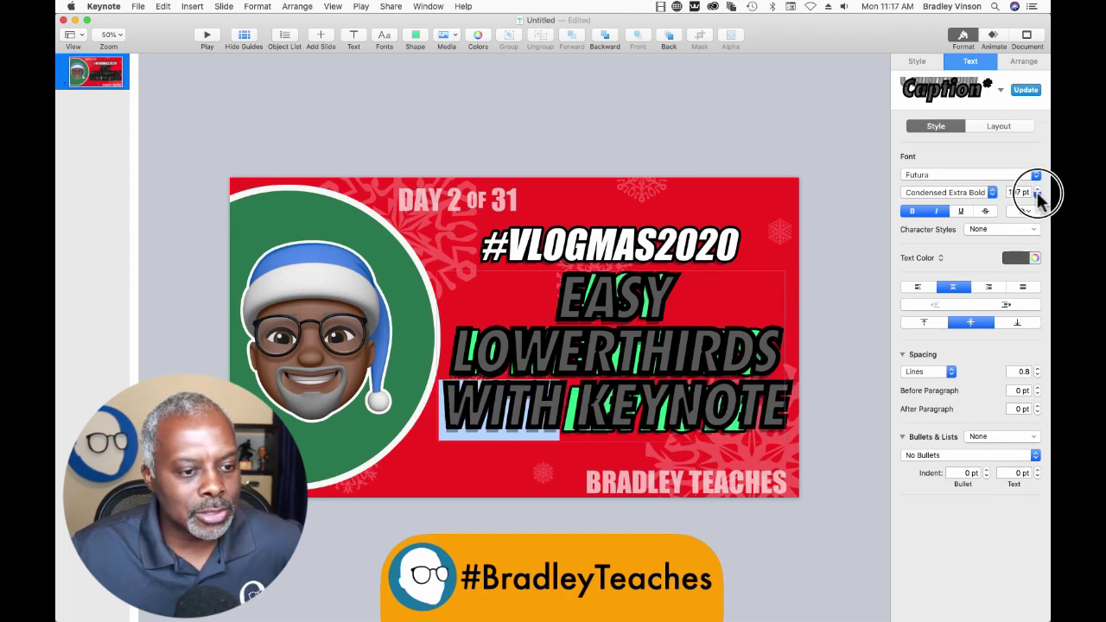
click(1037, 193)
click(1036, 193)
click(1037, 194)
click(1037, 193)
click(1037, 194)
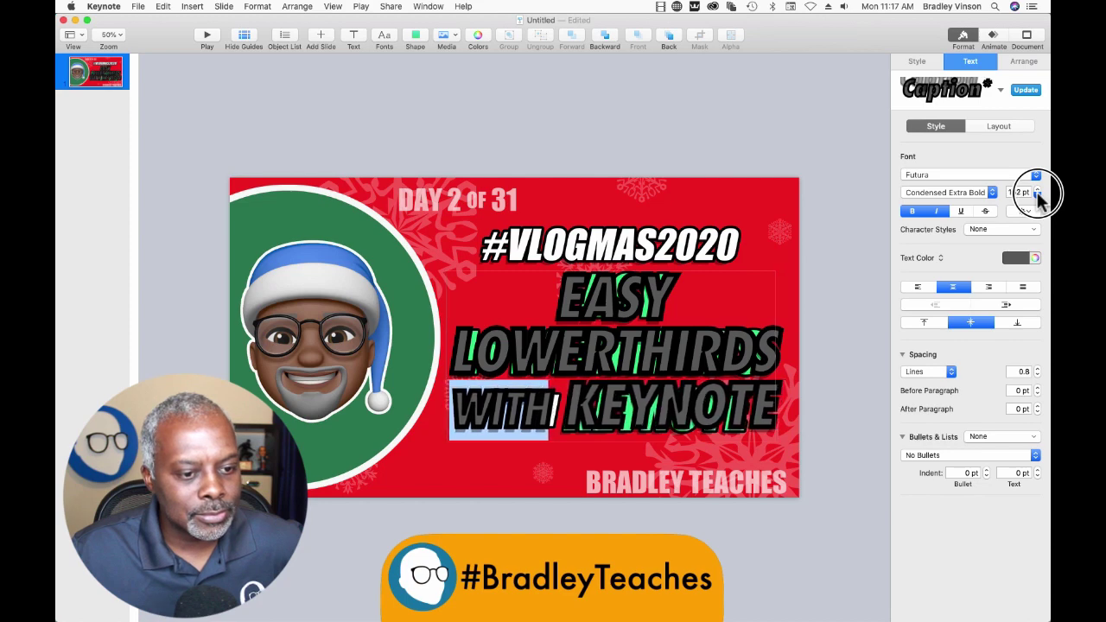
click(876, 412)
mouse_move(648, 383)
mouse_down()
mouse_move(637, 353)
mouse_move(644, 364)
mouse_up()
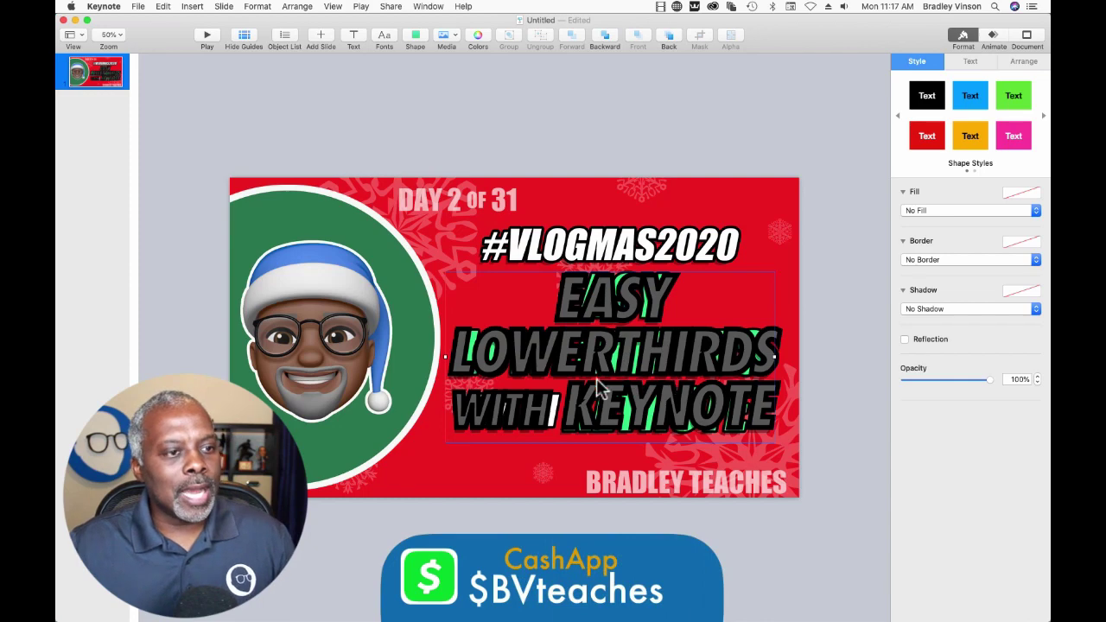
Step: In the Object List, move the EASY title row down to swap the two title copies' stacking order
click(287, 40)
drag(175, 71, 176, 85)
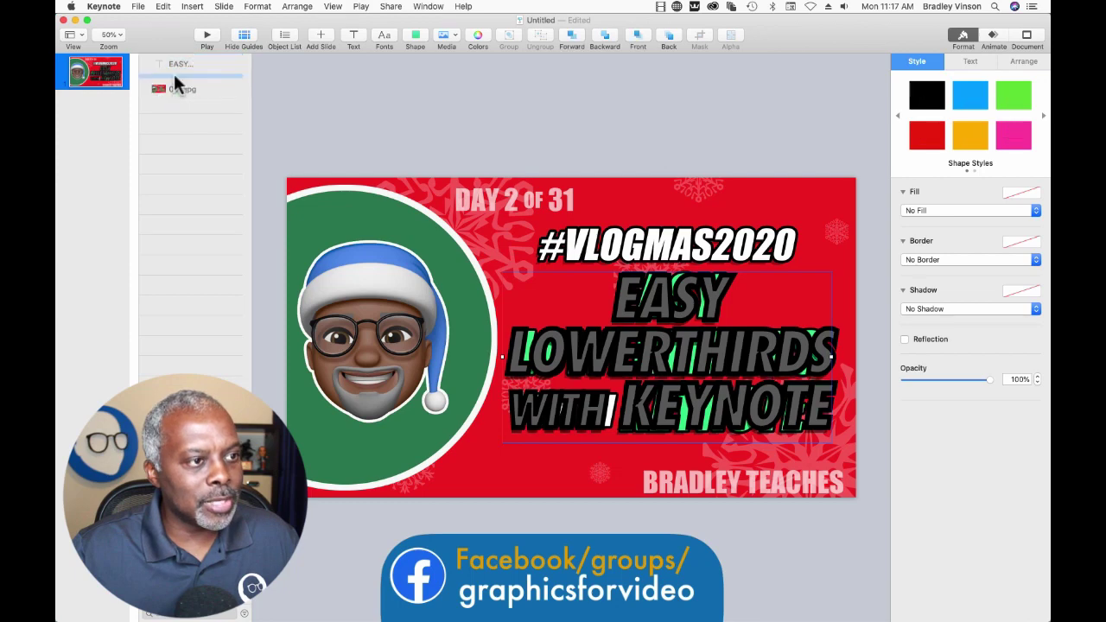
click(175, 63)
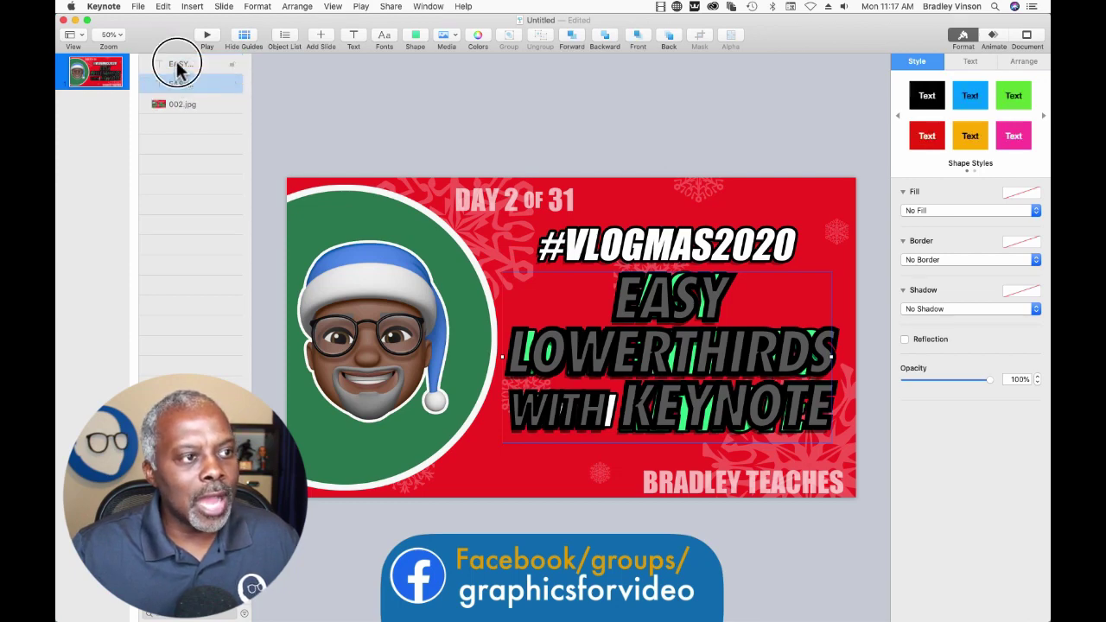
Step: Thin the front title's black outline from 16 pt to 3 pt in Advanced Options
click(640, 298)
drag(615, 292, 781, 441)
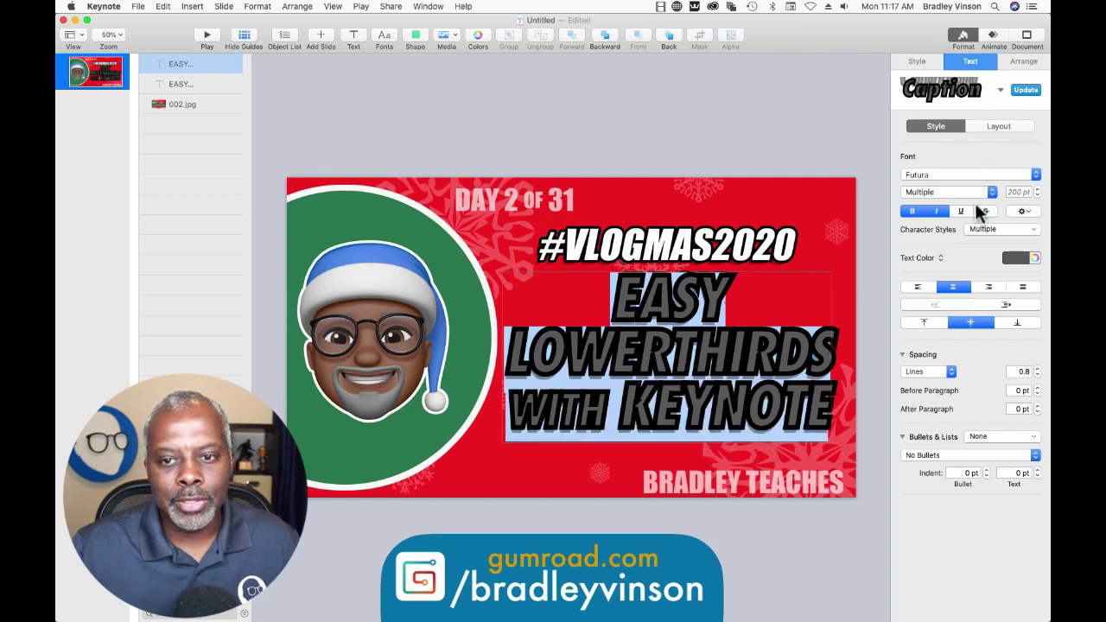
click(1016, 214)
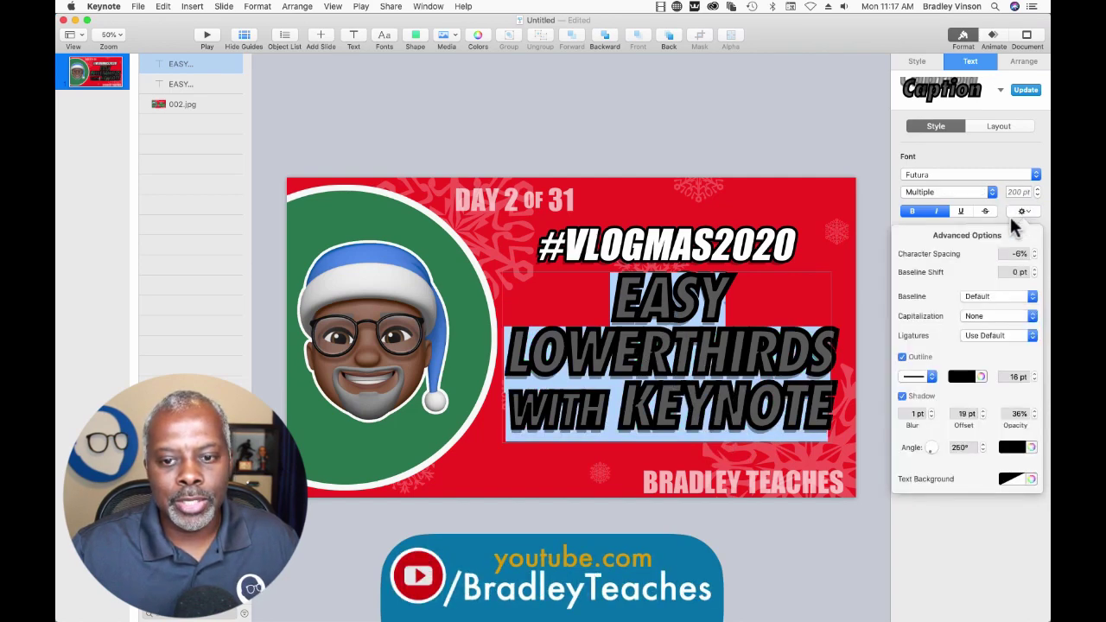
click(1034, 380)
click(1034, 380)
click(1034, 380)
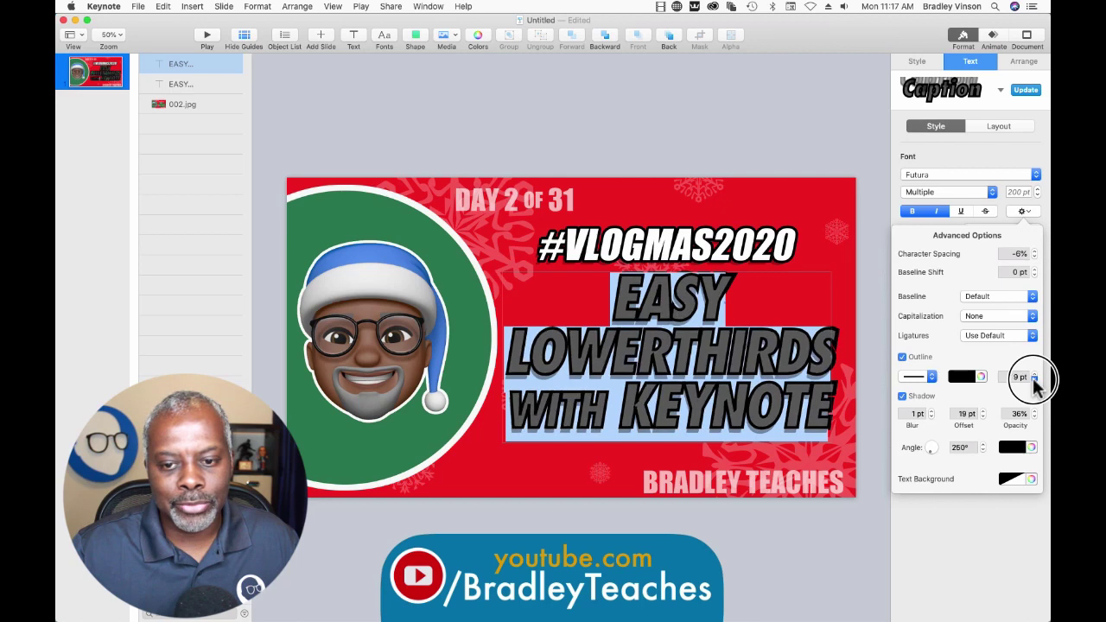
click(1035, 380)
click(1034, 380)
click(1034, 380)
click(1035, 380)
click(1034, 380)
click(1034, 381)
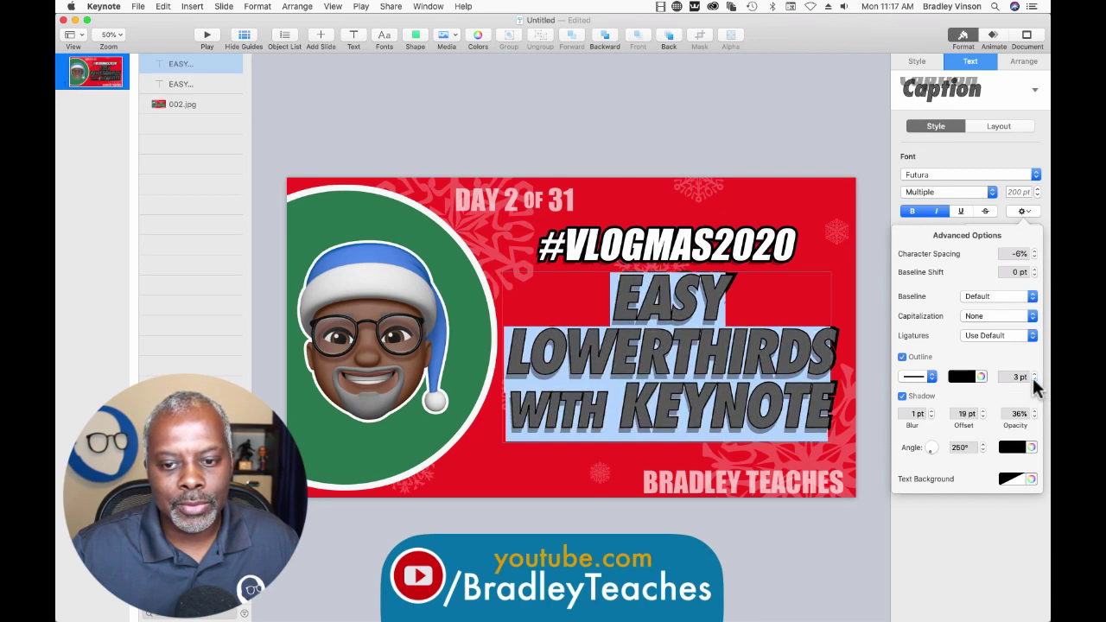
click(760, 365)
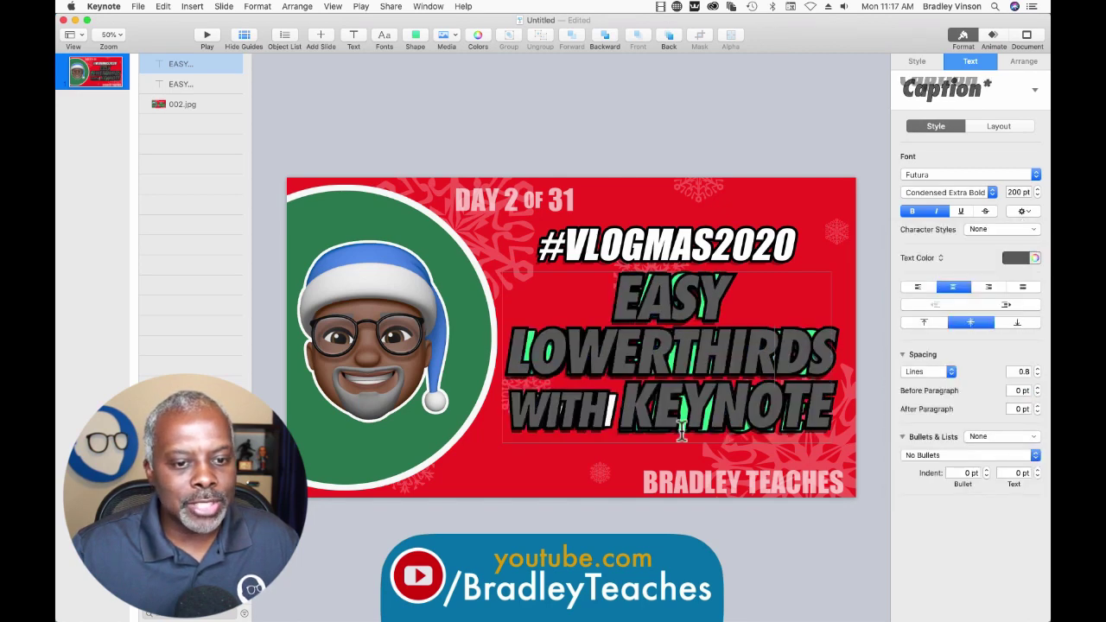
key(Escape)
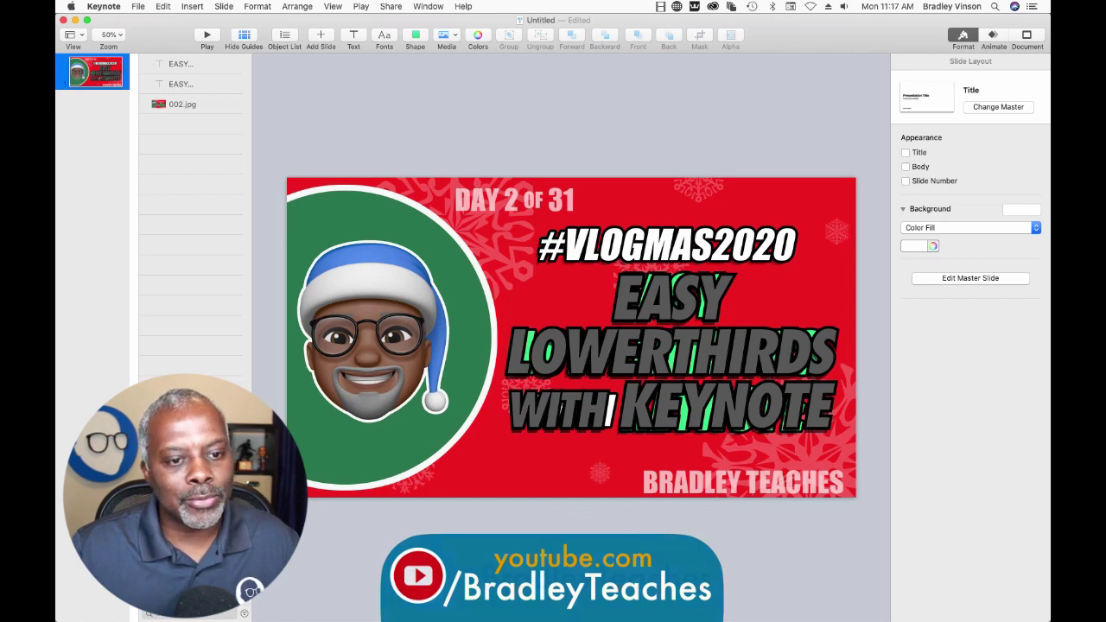
Step: Colour all three lines of the front EASY title bright green
click(631, 308)
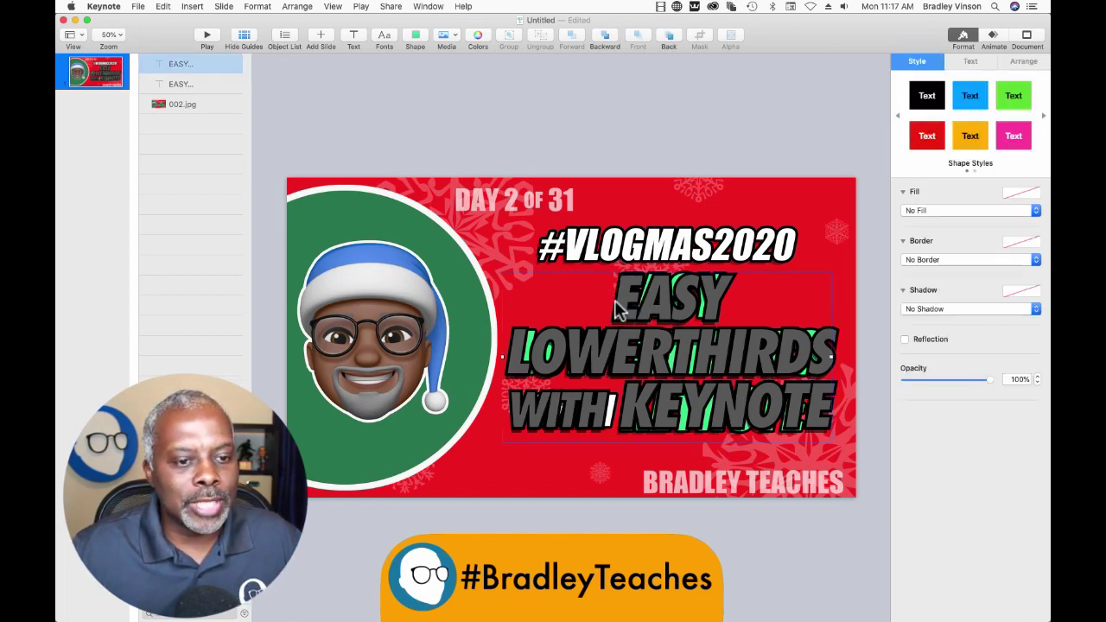
double_click(620, 298)
drag(619, 298, 819, 399)
click(1008, 257)
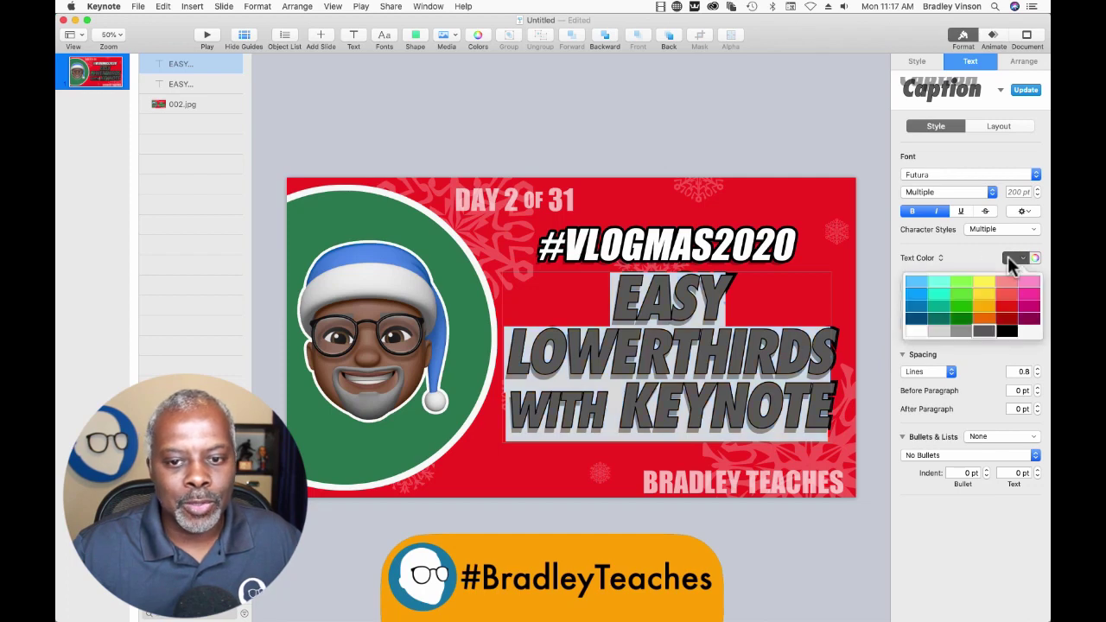
click(961, 290)
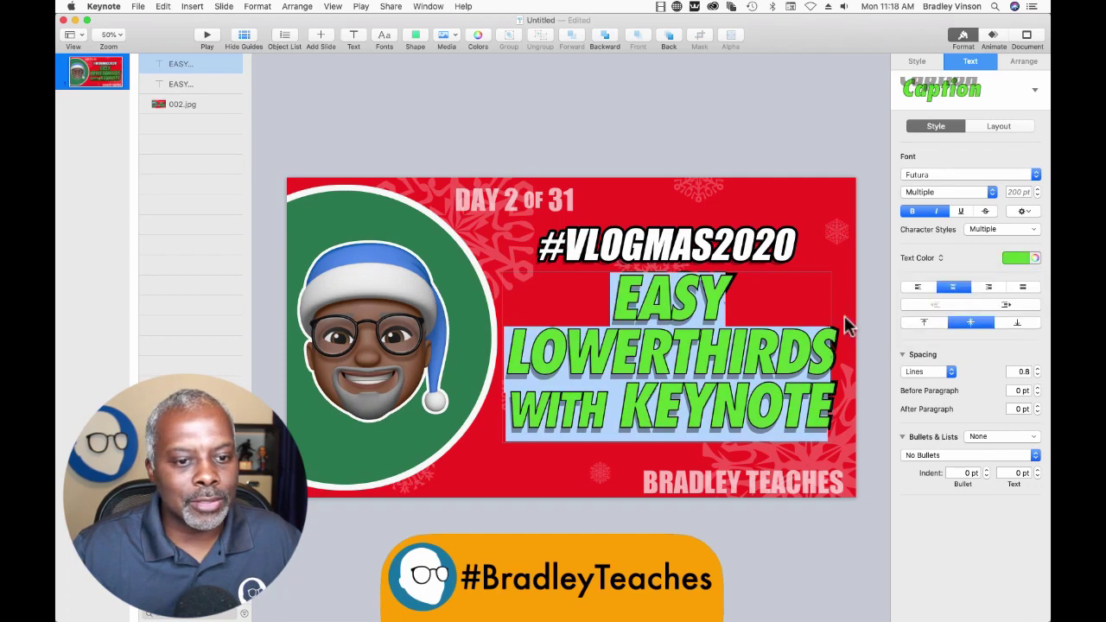
Step: Recolour the word WITH in the green title white
click(594, 393)
drag(608, 408, 480, 413)
click(1005, 257)
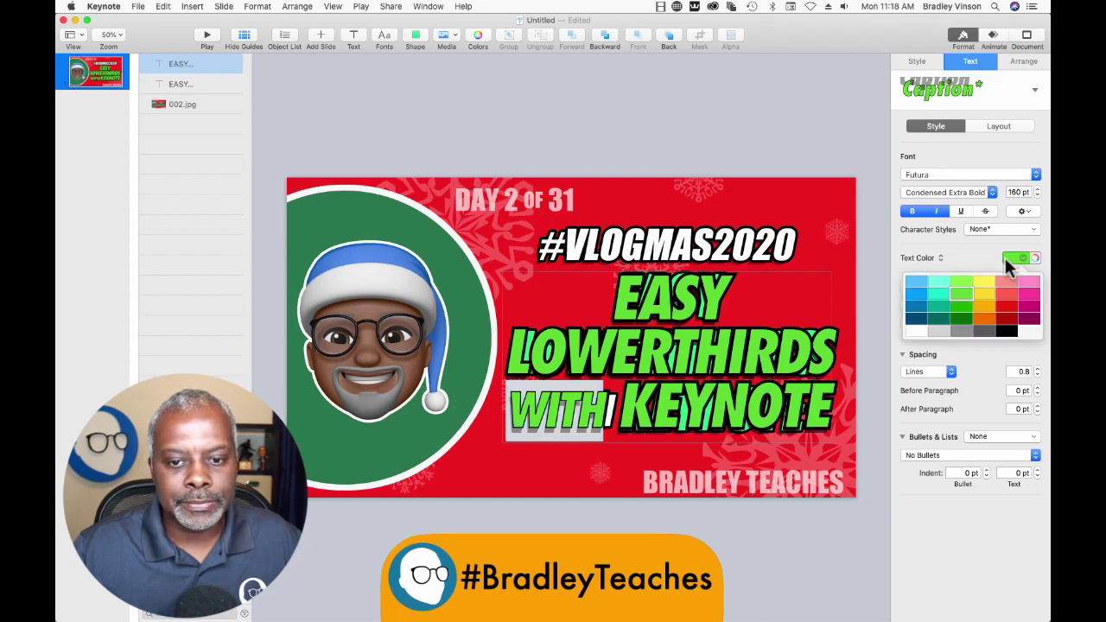
click(911, 325)
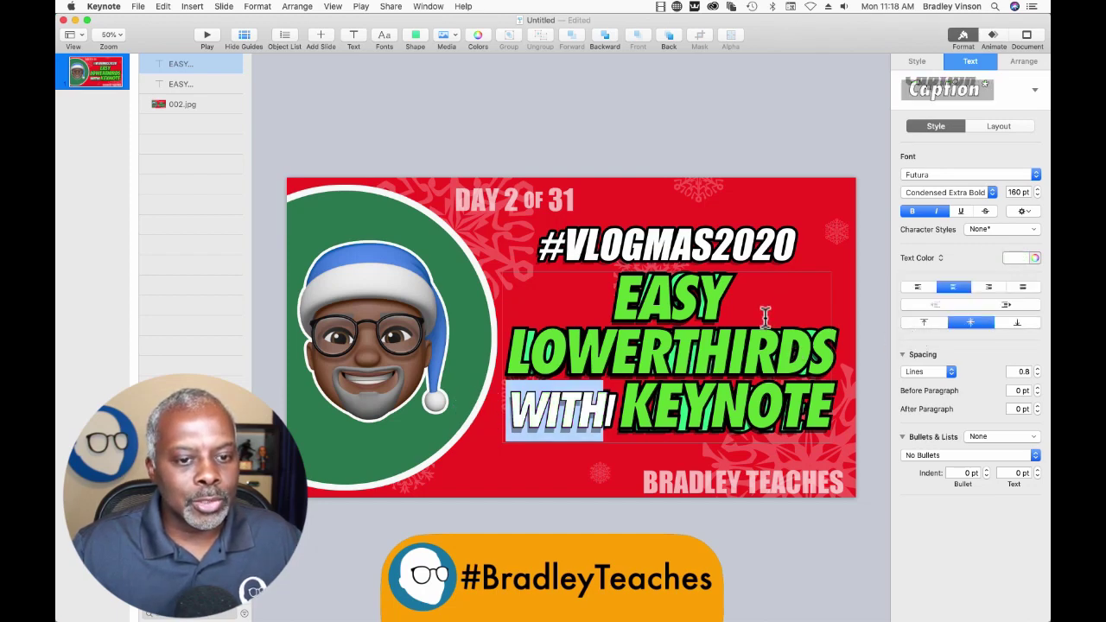
click(708, 337)
click(787, 117)
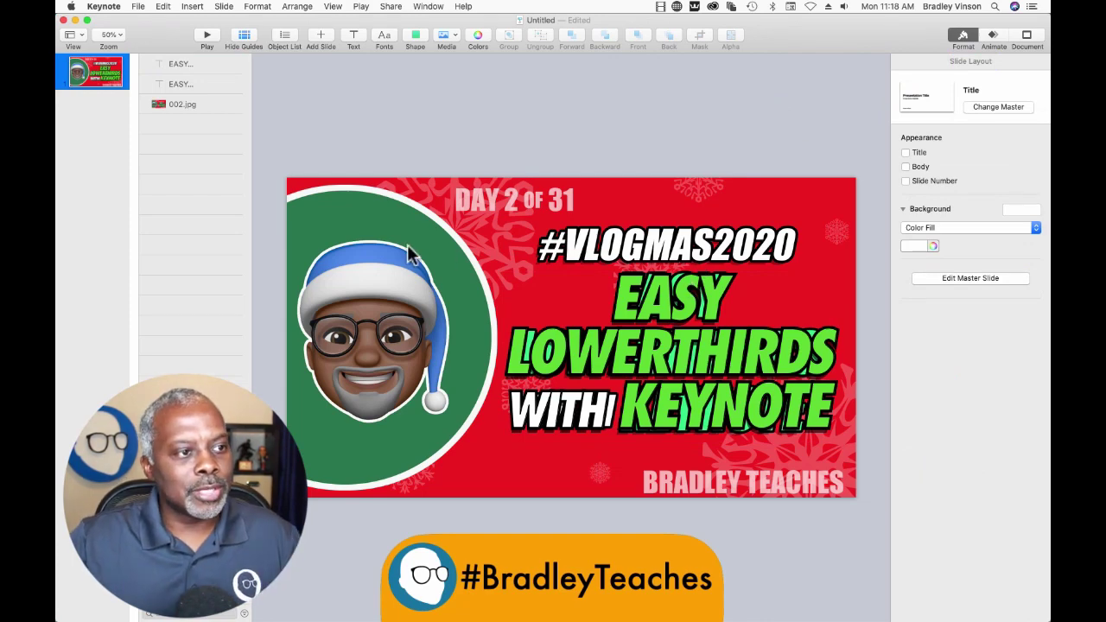
Step: Duplicate an EASY title layer and move the copy to the top of the Object List
click(177, 63)
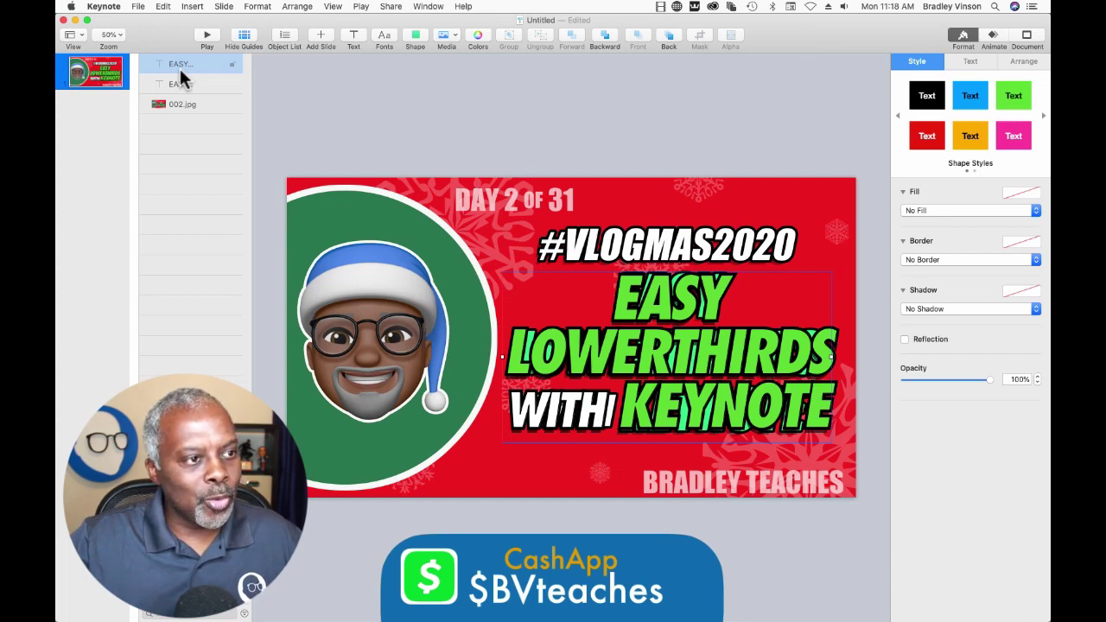
click(175, 83)
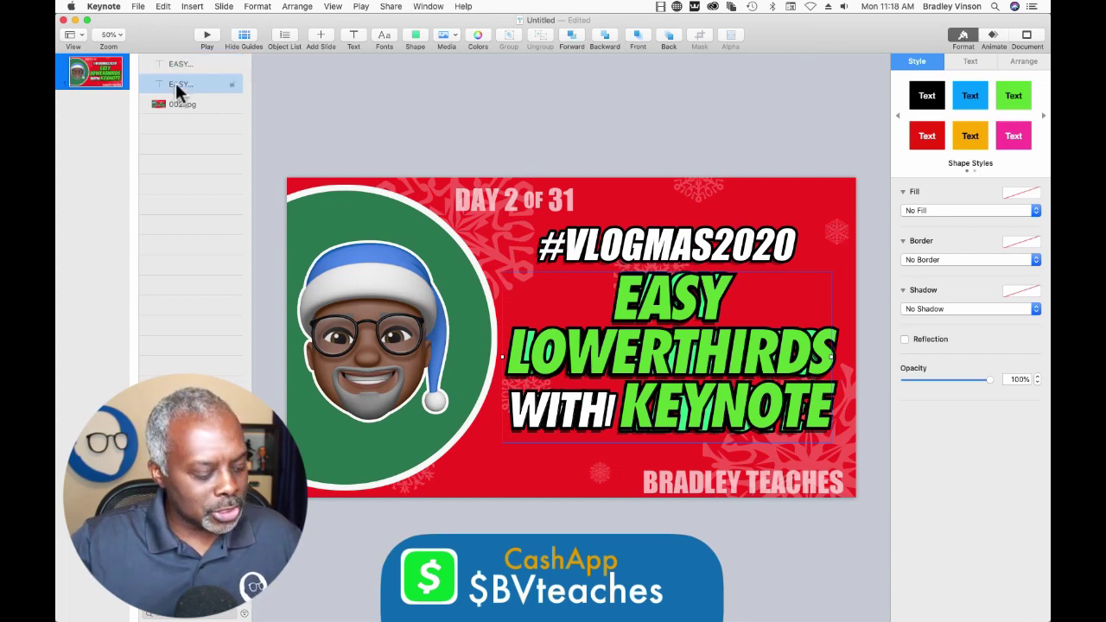
drag(175, 83, 178, 106)
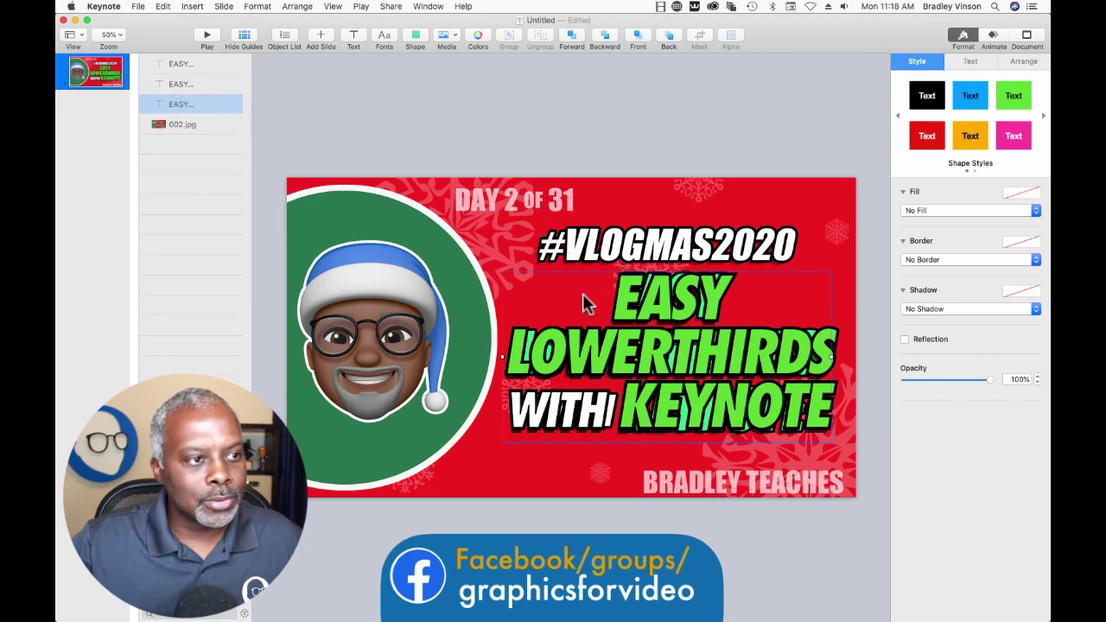
click(615, 298)
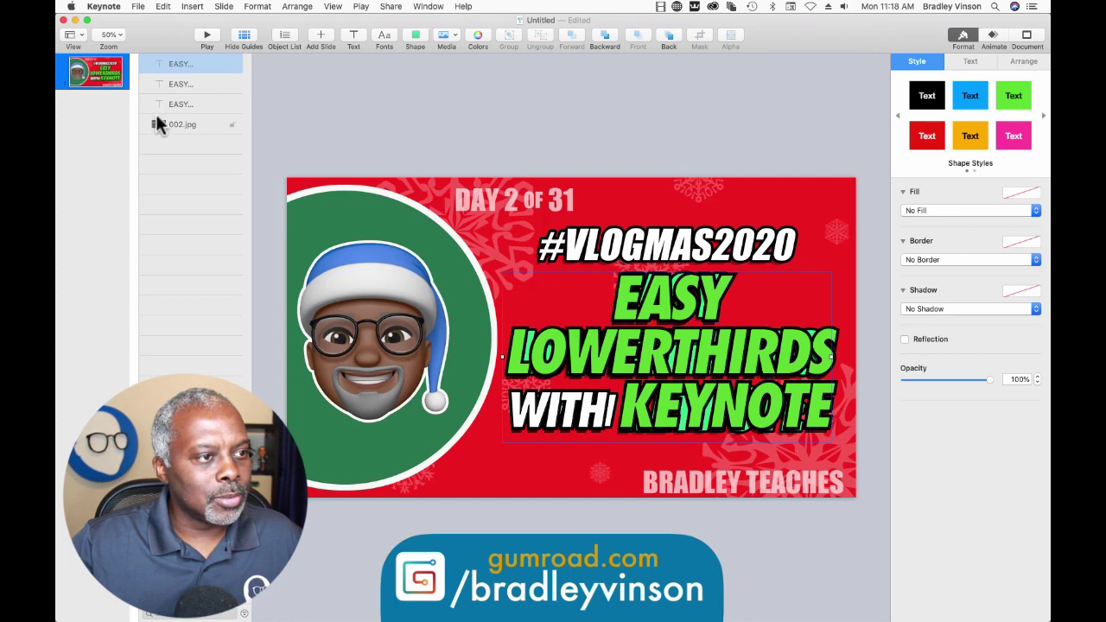
click(197, 108)
drag(189, 111, 185, 59)
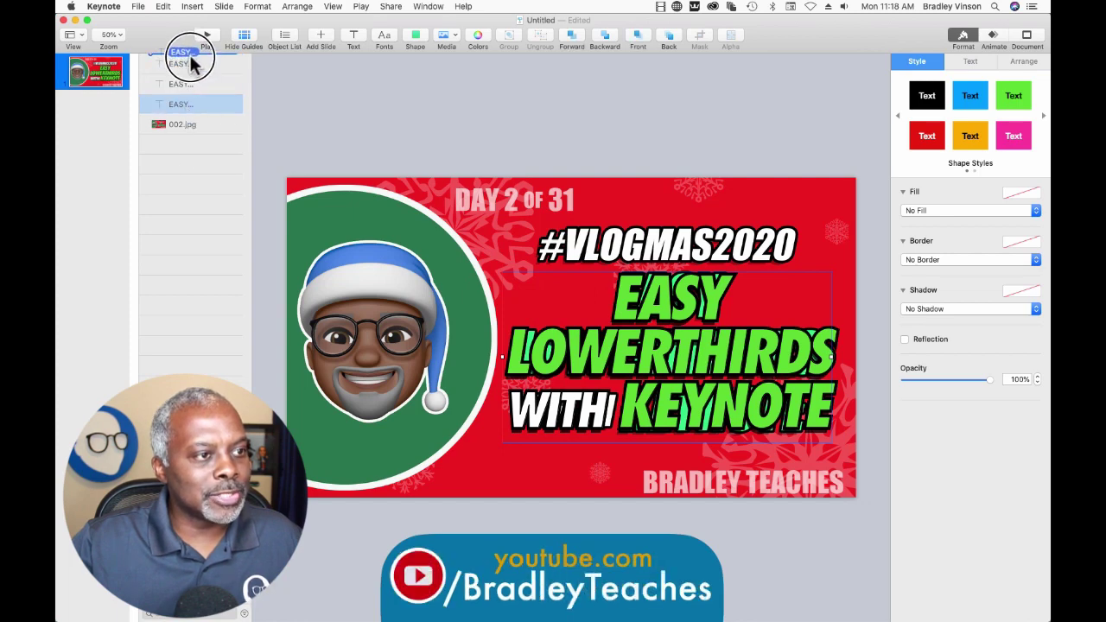
Step: Move the copy above the green title and replace its text with #VLOGMAS2020
drag(620, 349, 623, 222)
double_click(625, 218)
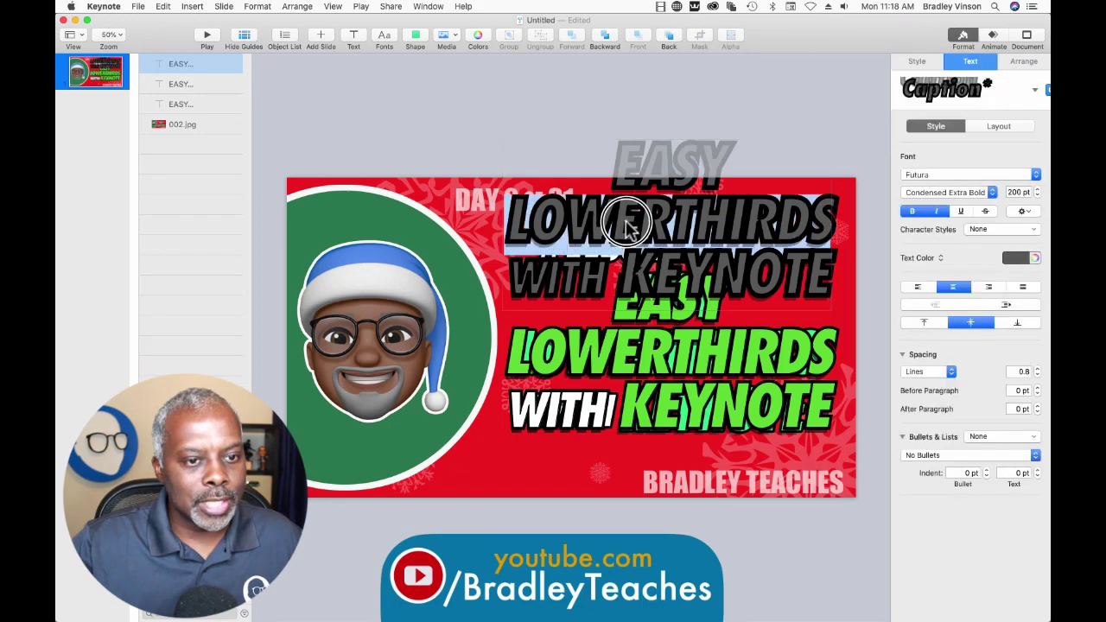
click(629, 186)
key(super+a)
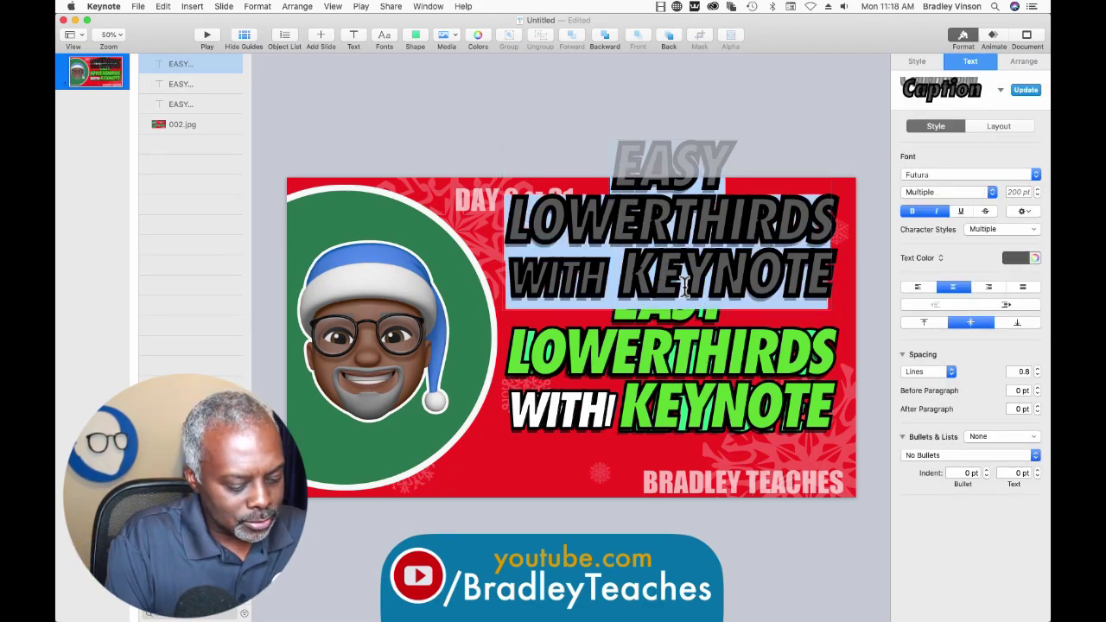
text(#VLOGMAS2020)
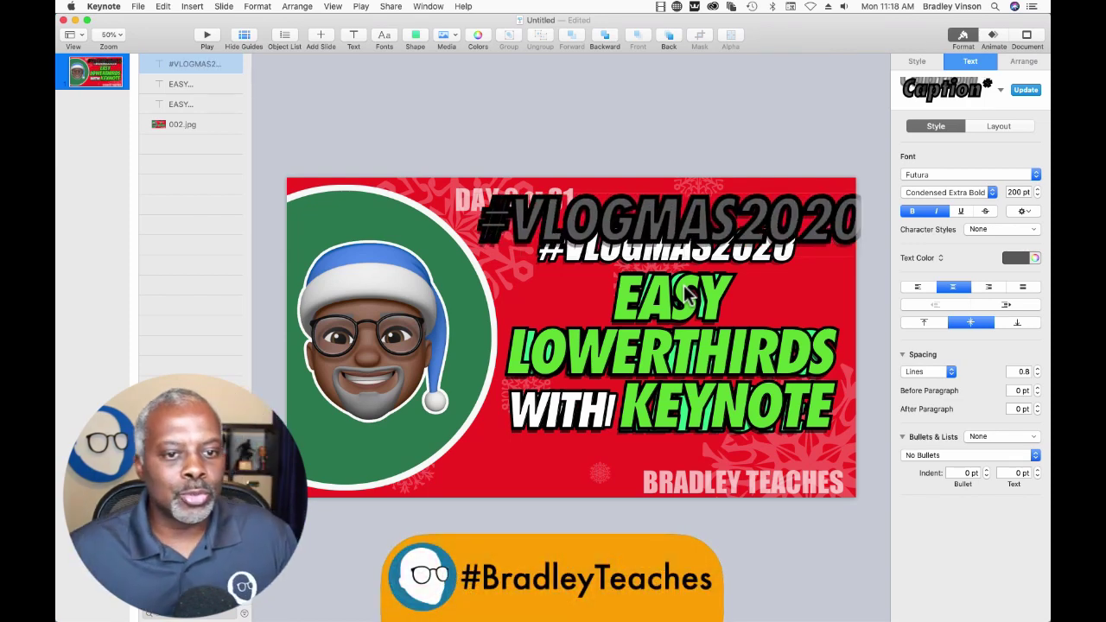
Step: Reduce the #VLOGMAS2020 text to 137 pt
triple_click(650, 221)
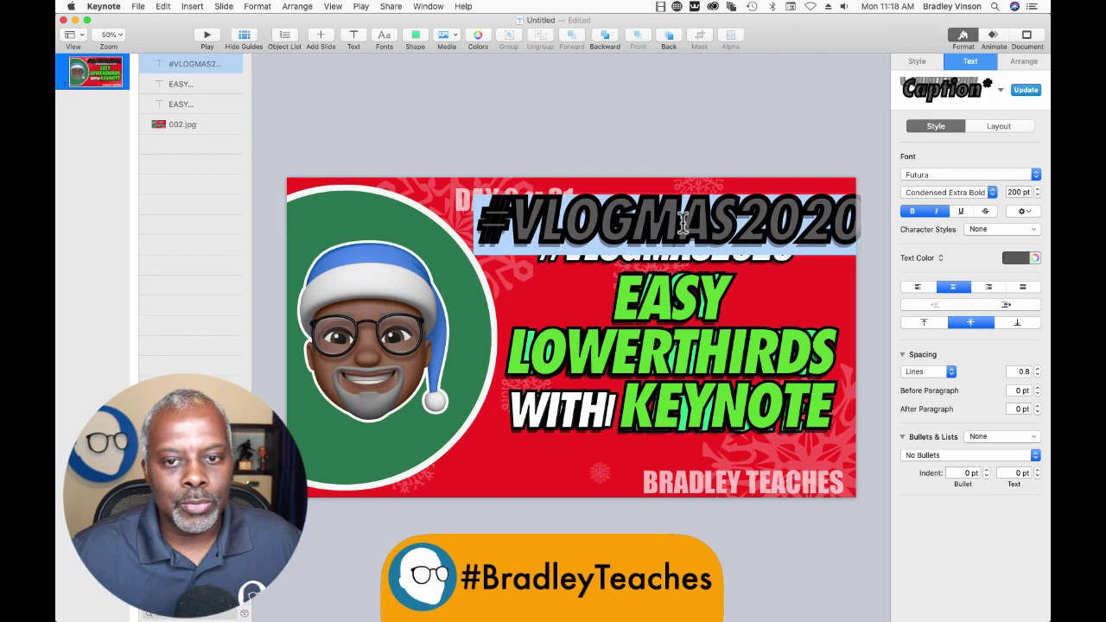
click(1037, 196)
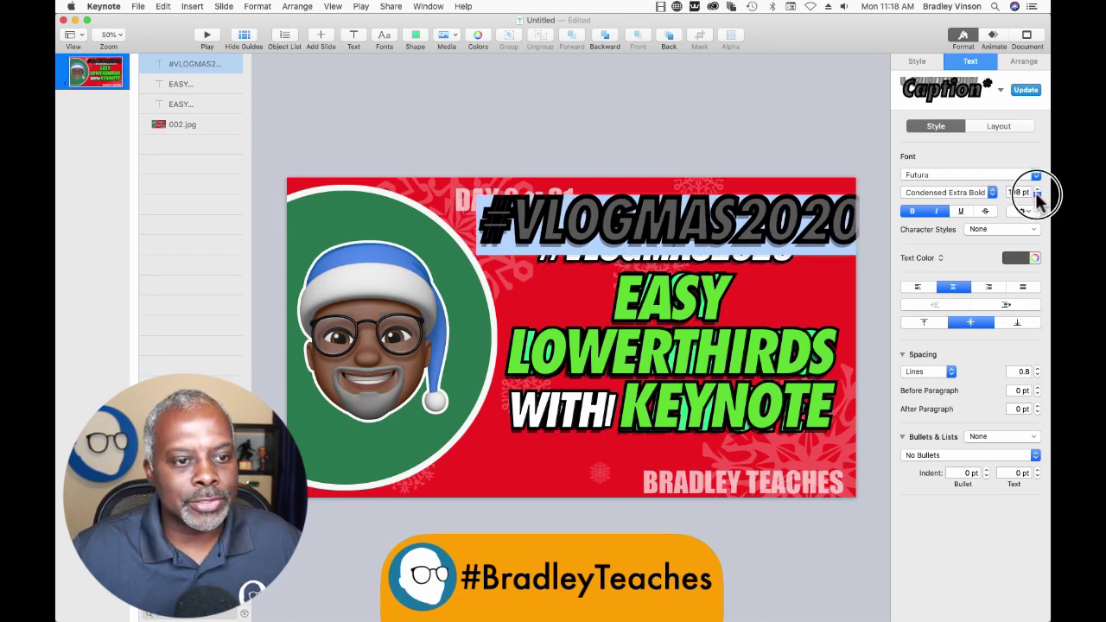
drag(1037, 195, 1037, 195)
Step: Move #VLOGMAS2020 just above the green title and duplicate its layer
click(681, 129)
drag(661, 225, 670, 253)
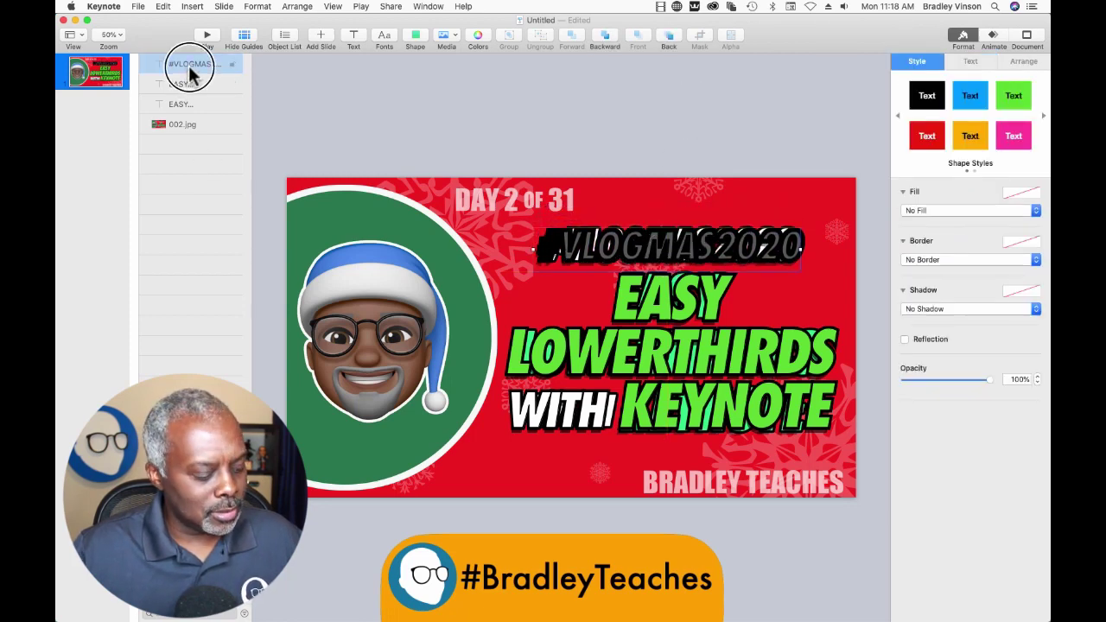
drag(190, 75, 188, 65)
Step: Thin the top #VLOGMAS2020 copy's outline down to 3 pt in Advanced Options
double_click(637, 248)
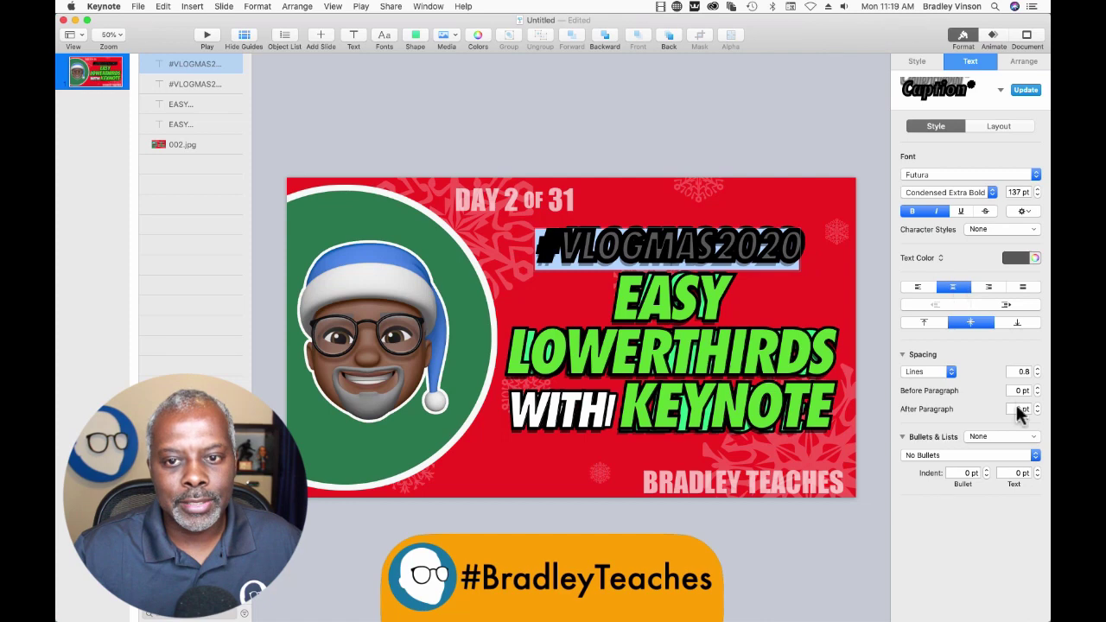
click(1022, 211)
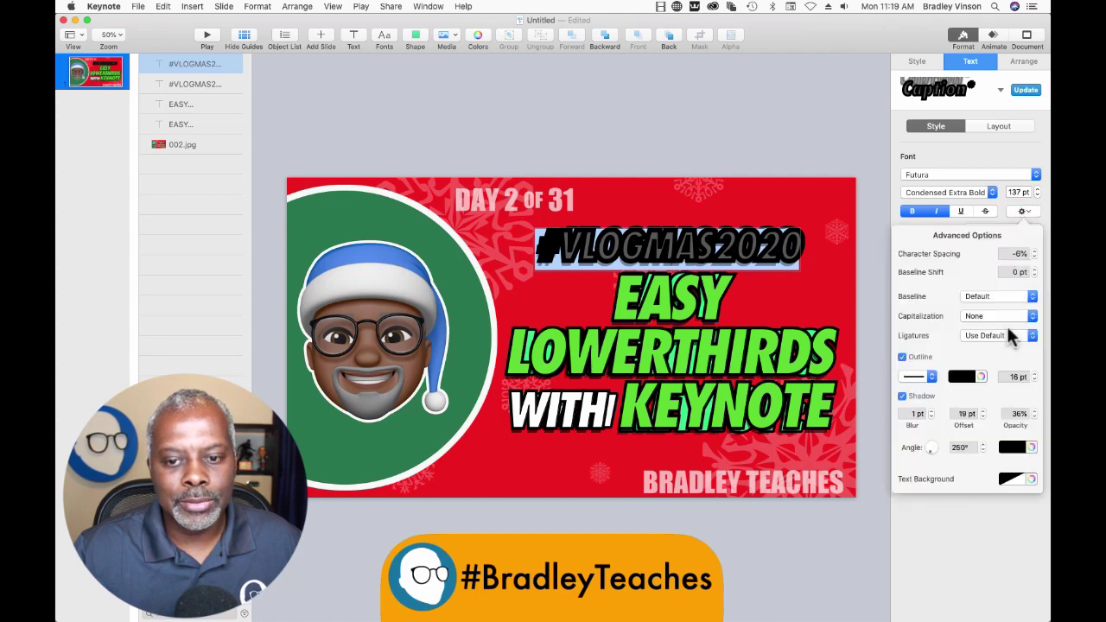
click(1033, 379)
click(1034, 379)
click(1034, 379)
click(1033, 379)
click(1033, 377)
click(1034, 377)
click(1033, 377)
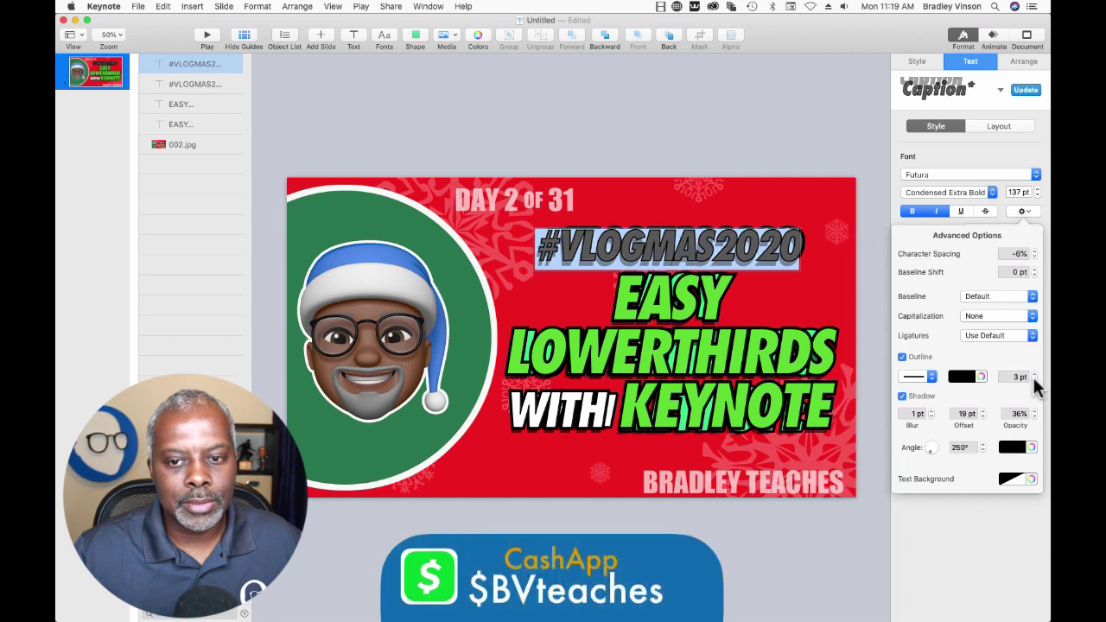
click(1022, 213)
Step: Make the top #VLOGMAS2020 text white
click(1010, 257)
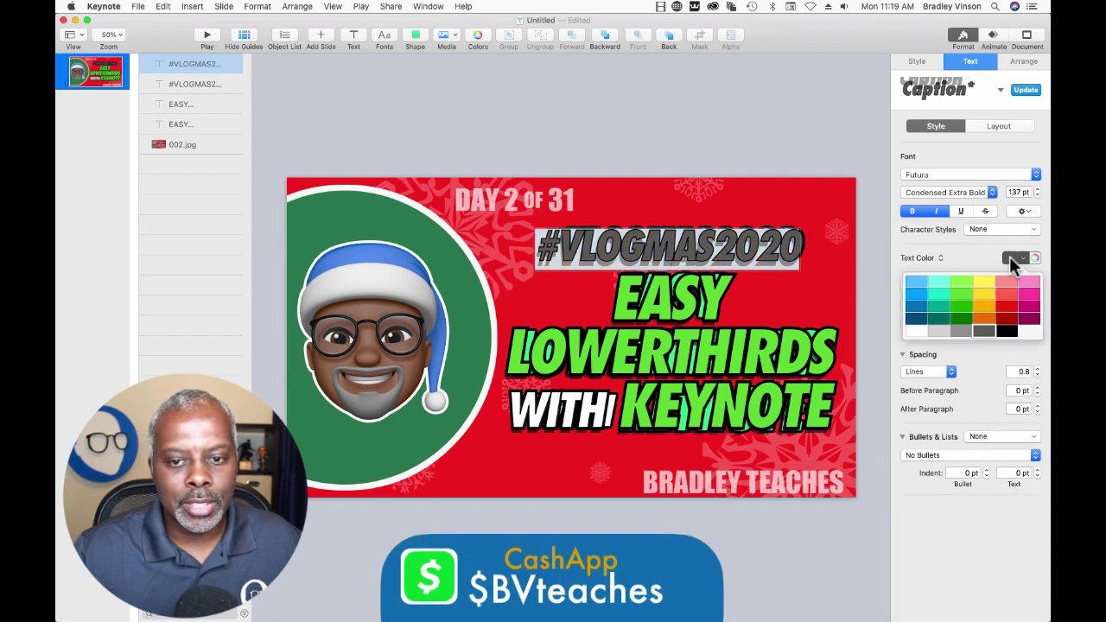
click(908, 331)
click(797, 142)
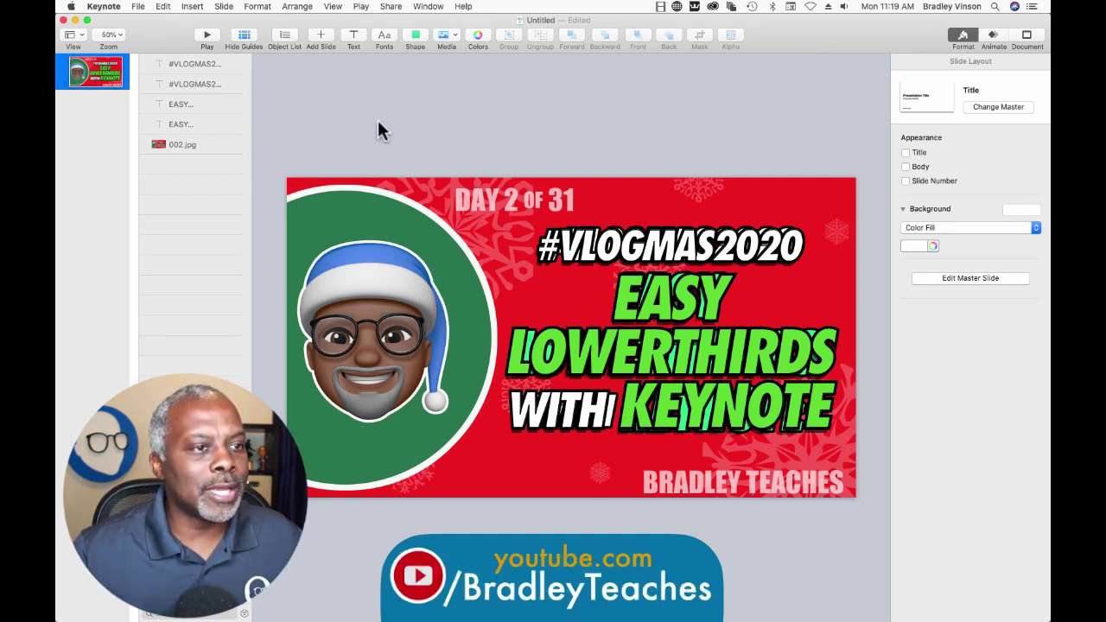
Step: Insert a square shape and stretch it to cover the whole slide
click(407, 37)
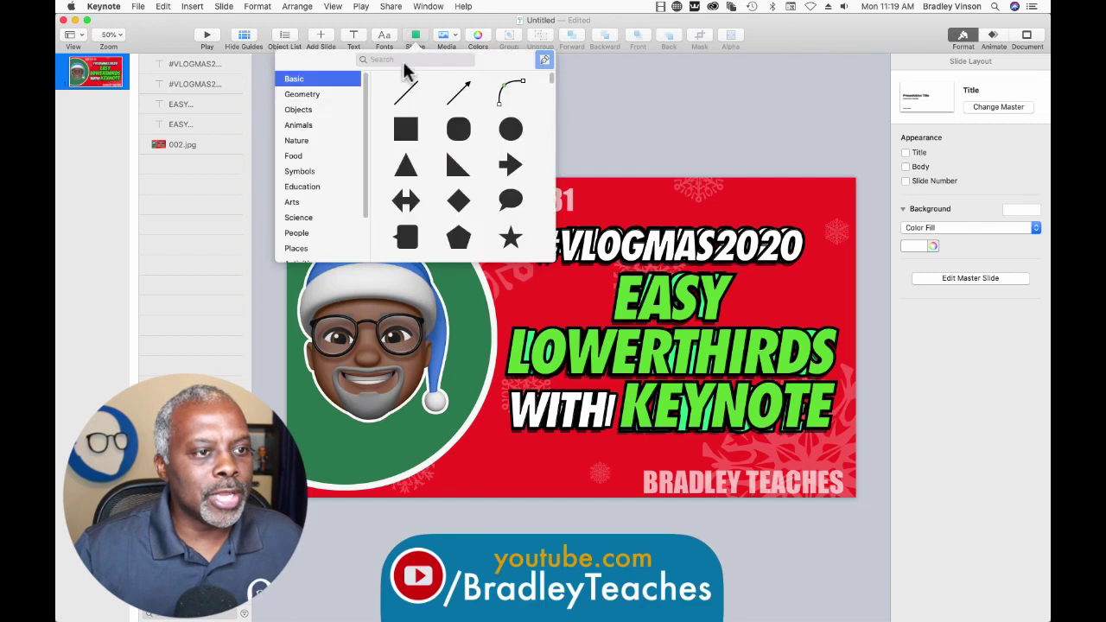
click(403, 125)
drag(579, 343, 858, 504)
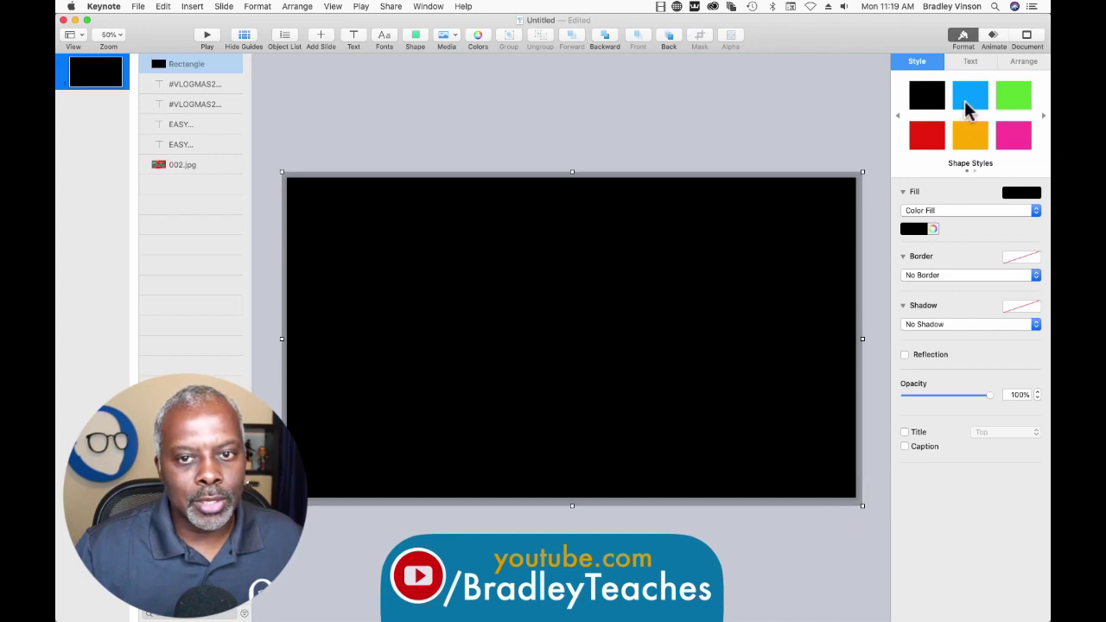
Step: Apply the red shape style and move the rectangle beneath the title text layers
click(929, 135)
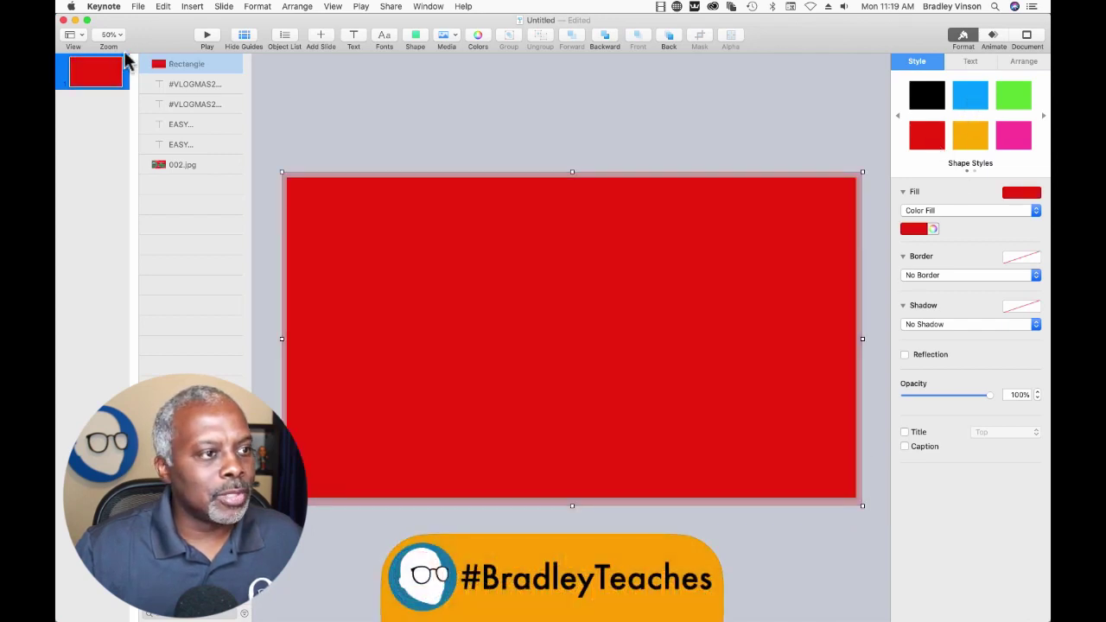
drag(192, 68, 200, 160)
click(456, 118)
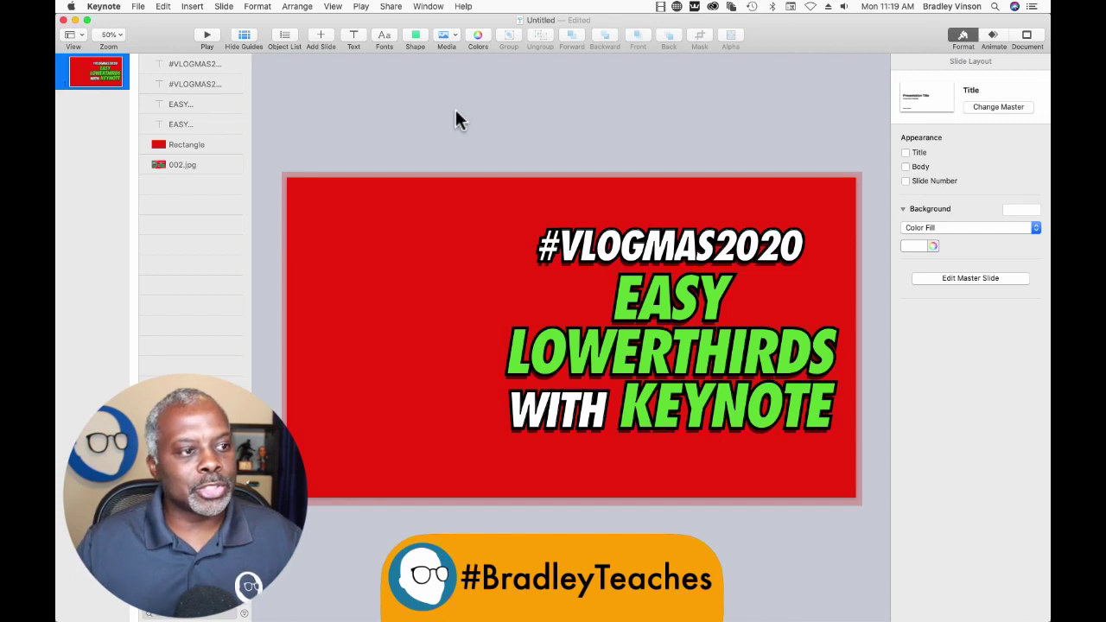
Step: Move the Rectangle layer below 002.jpg so the Memoji image shows above the red background
mouse_move(186, 145)
mouse_down()
mouse_move(183, 192)
mouse_move(194, 140)
mouse_up()
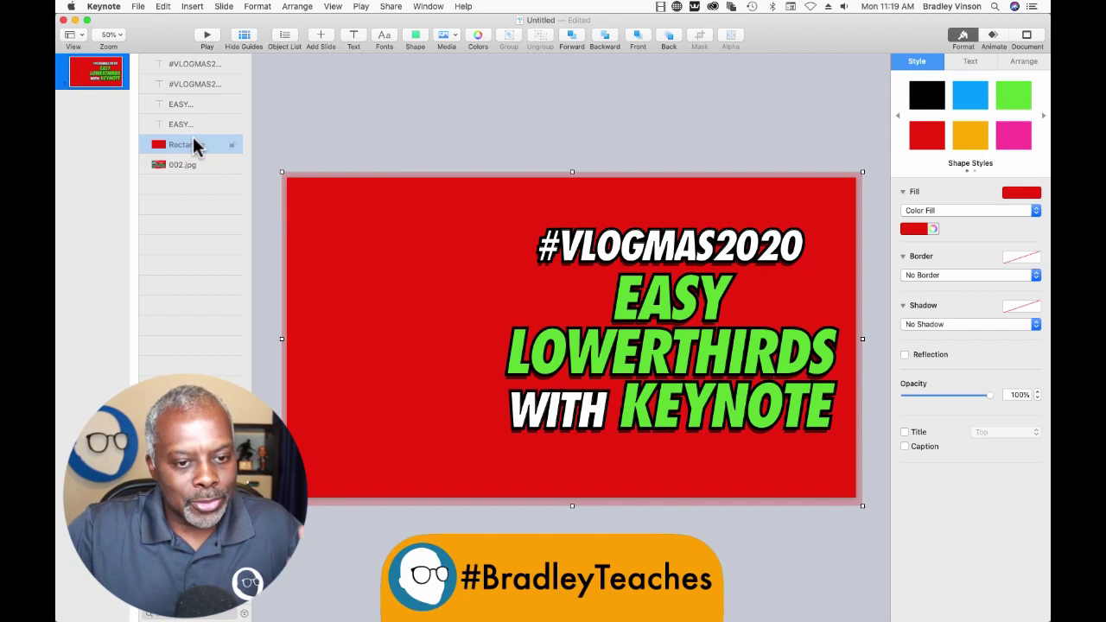
drag(191, 146, 182, 190)
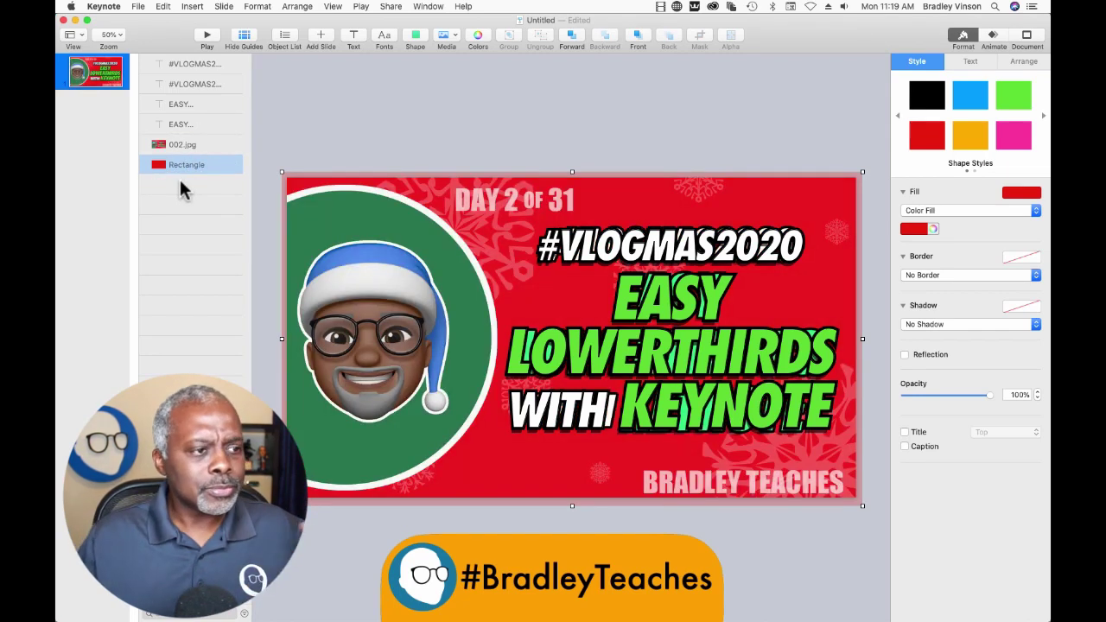